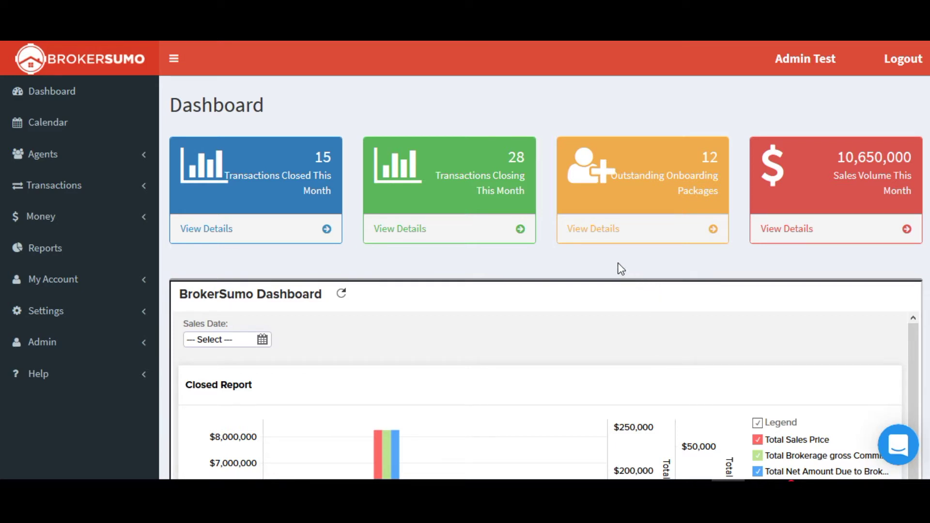
# Step: Scroll up and down the BrokerSumo page to look over its contents
pyautogui.scroll(-3, 741, 141)
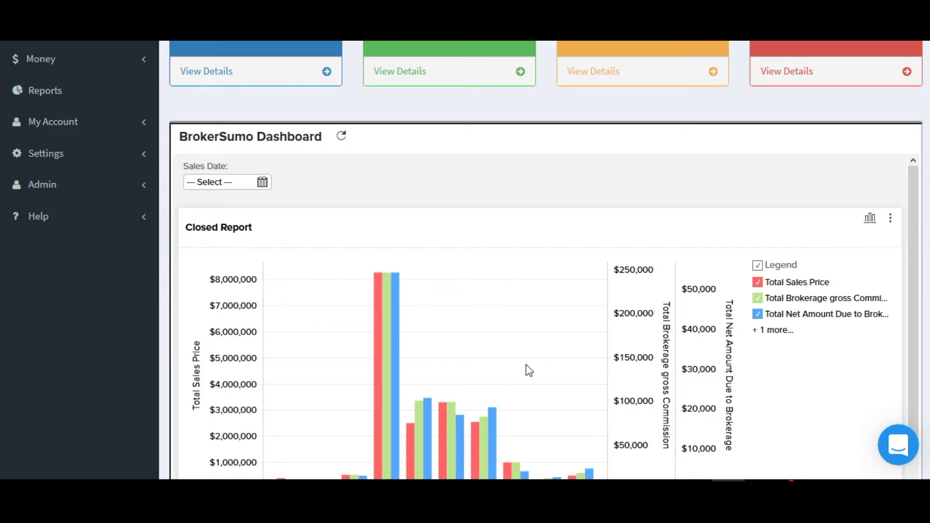
pyautogui.scroll(-7, 561, 328)
pyautogui.moveTo(613, 319)
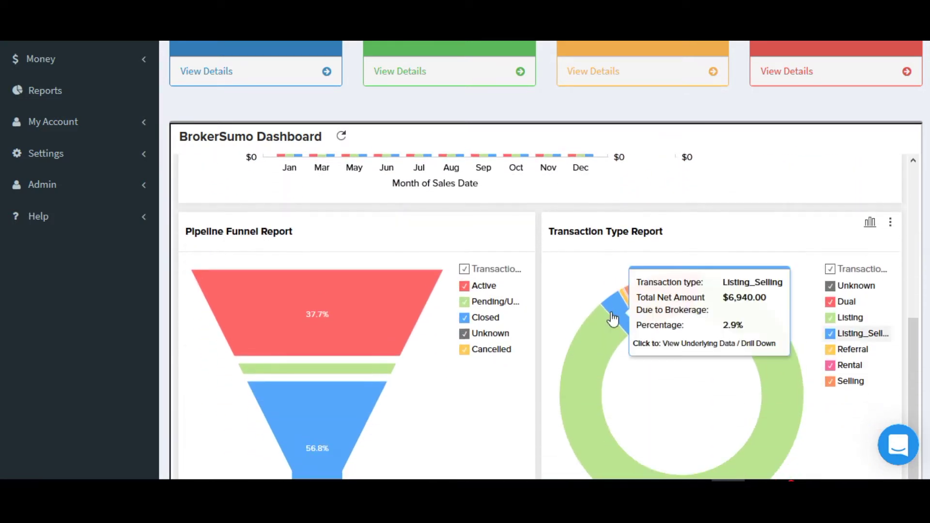
pyautogui.scroll(7, 499, 306)
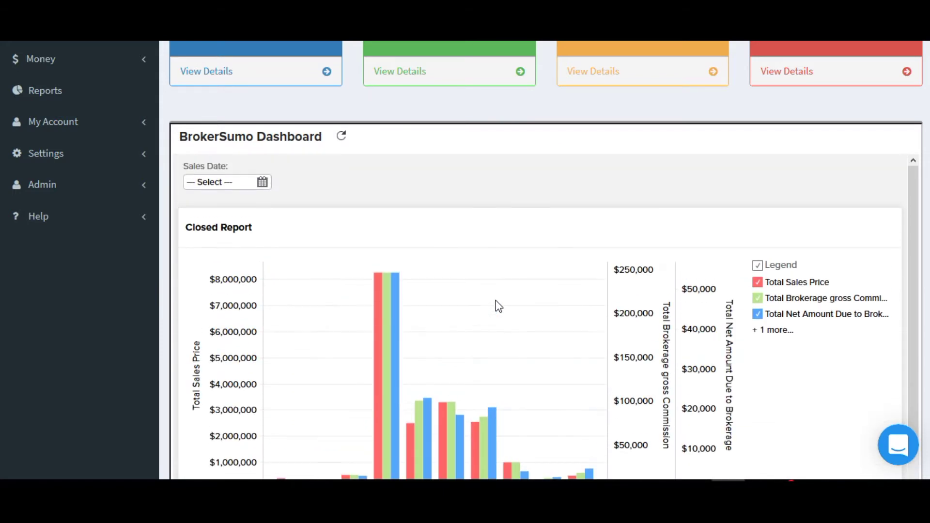
pyautogui.scroll(-6, 499, 306)
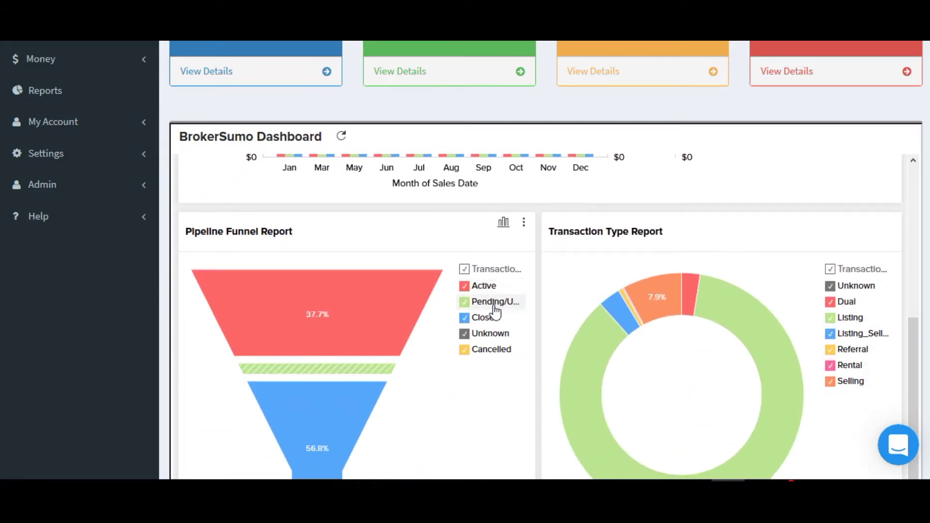
pyautogui.scroll(-2, 447, 428)
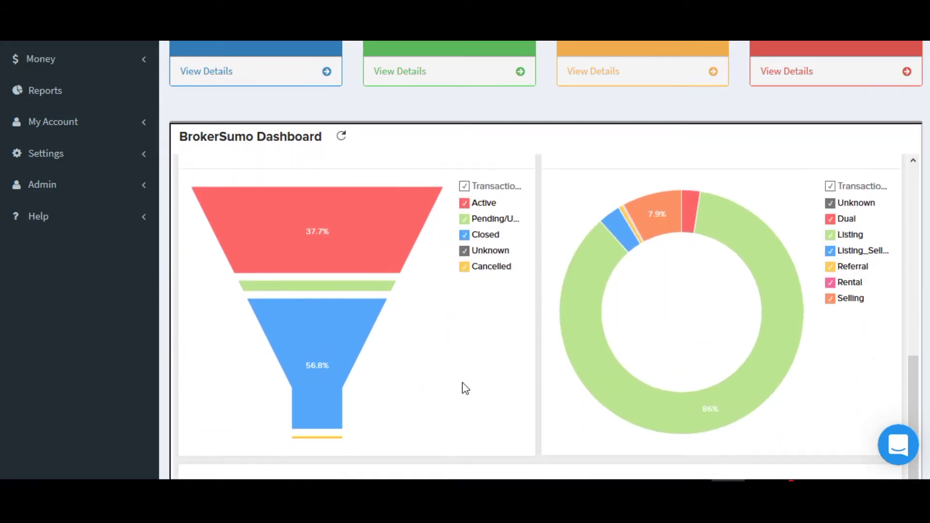
pyautogui.scroll(-6, 465, 385)
pyautogui.scroll(-2, 475, 372)
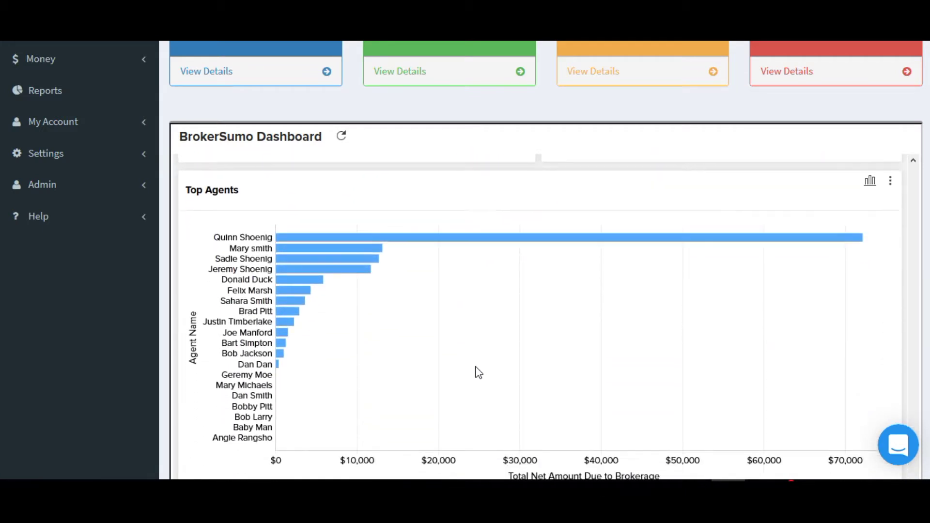
pyautogui.scroll(1, 521, 357)
pyautogui.scroll(9, 528, 350)
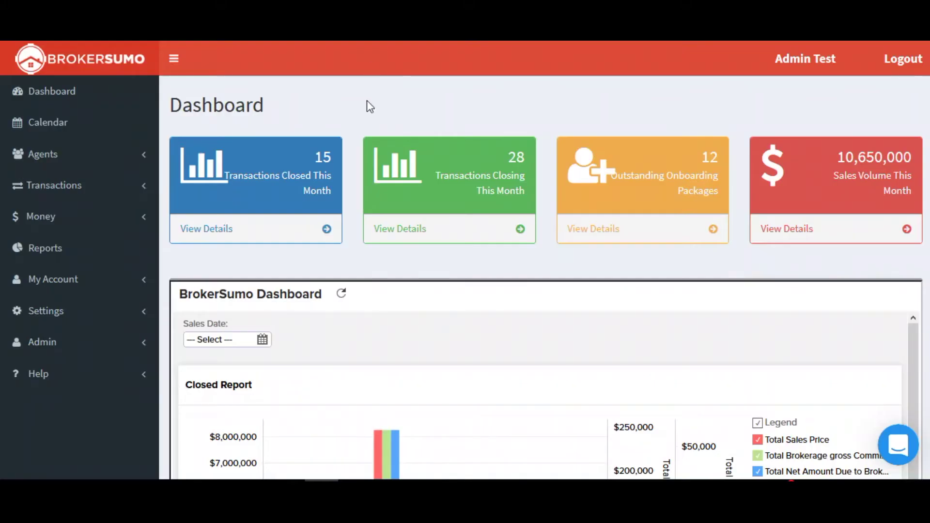
# Step: Go to Settings > Integrations and open the Zoho integration's sync page
pyautogui.click(120, 312)
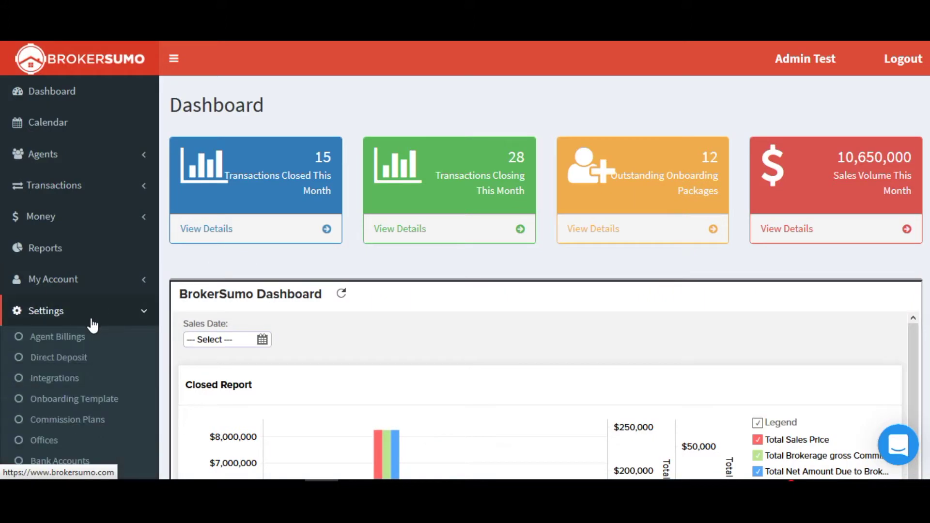
pyautogui.scroll(-3, 90, 320)
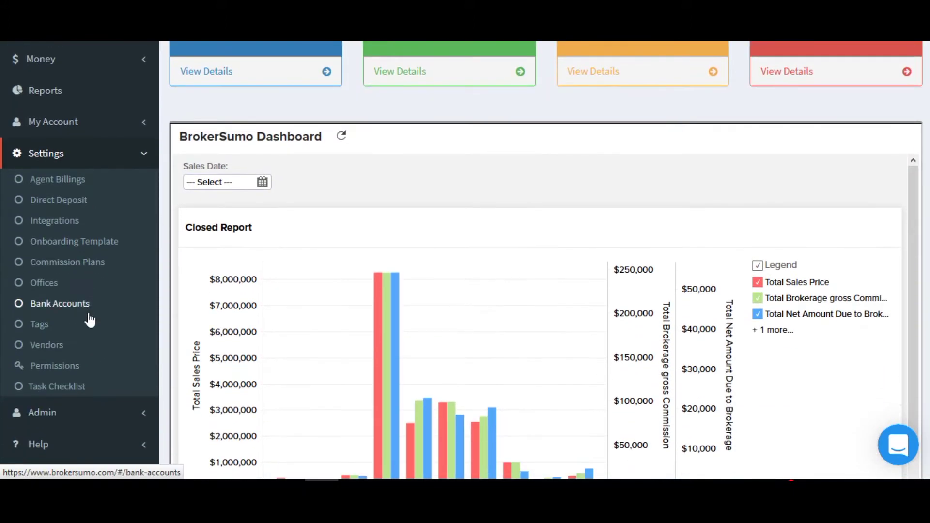
pyautogui.click(73, 222)
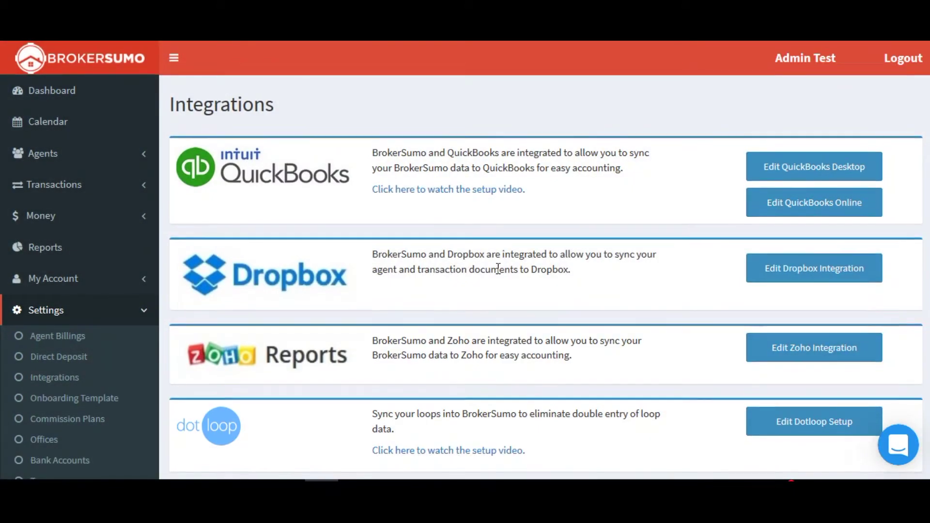
pyautogui.scroll(-3, 784, 214)
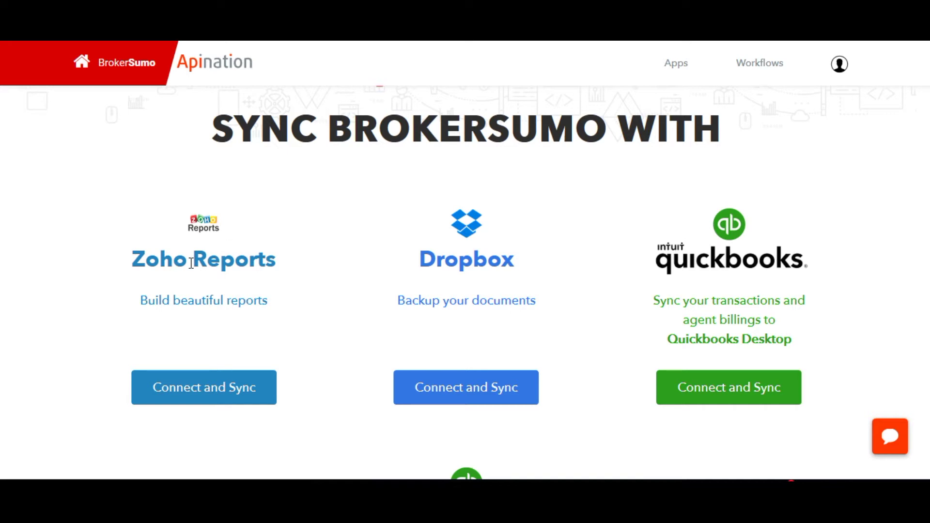
# Step: Connect Zoho Reports, choose the Zoho Reports account in the Account dropdown, and submit with Next
pyautogui.click(215, 396)
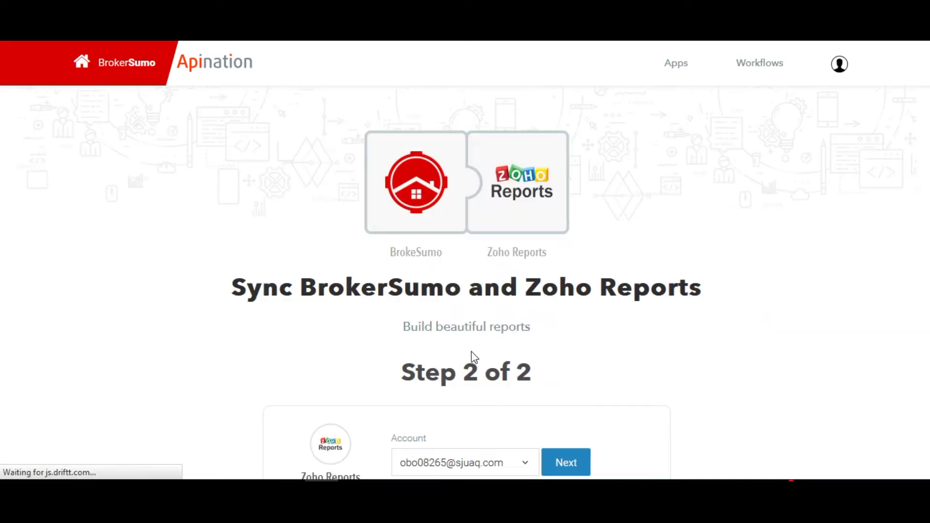
pyautogui.scroll(-3, 544, 417)
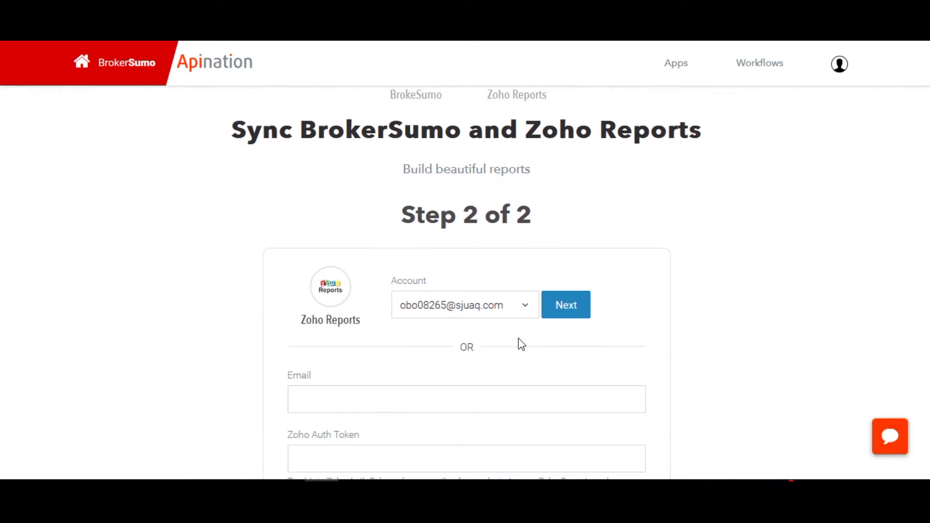
pyautogui.click(523, 310)
pyautogui.click(508, 339)
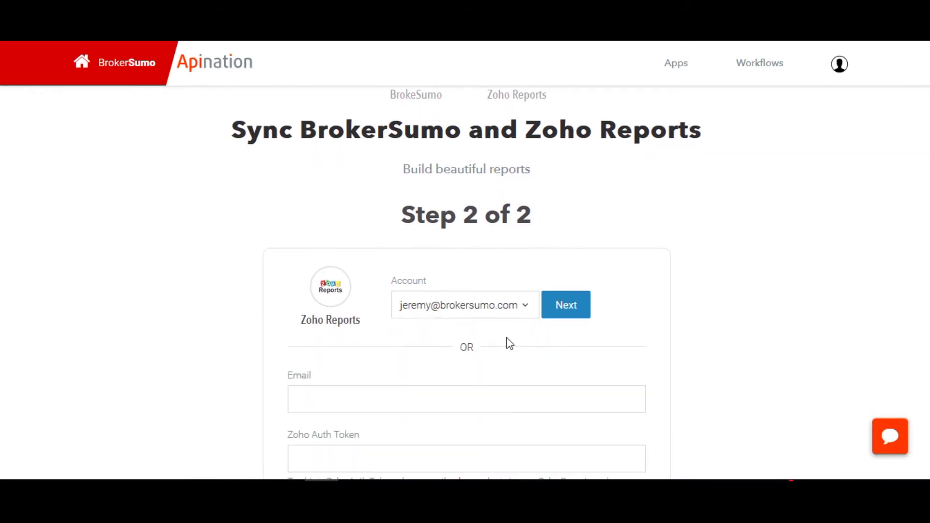
pyautogui.click(477, 306)
pyautogui.click(487, 306)
pyautogui.scroll(-2, 538, 357)
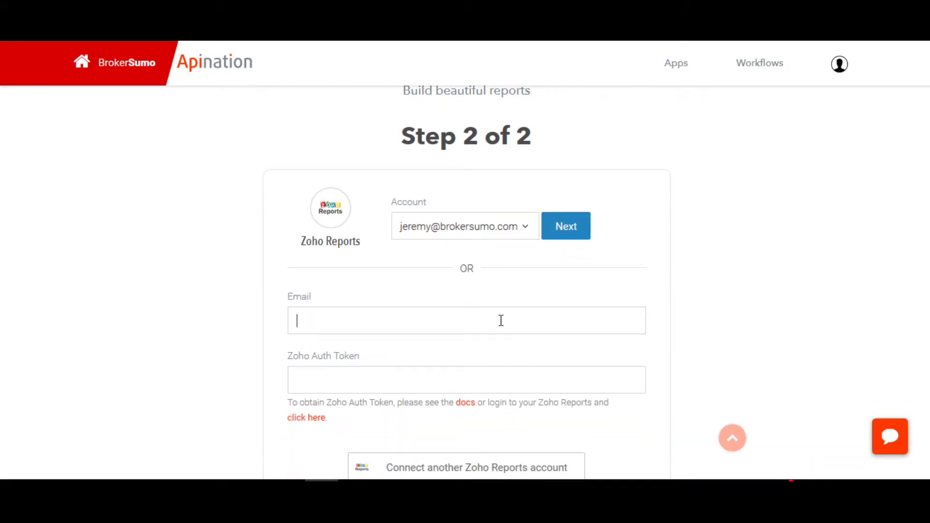
pyautogui.scroll(3, 683, 293)
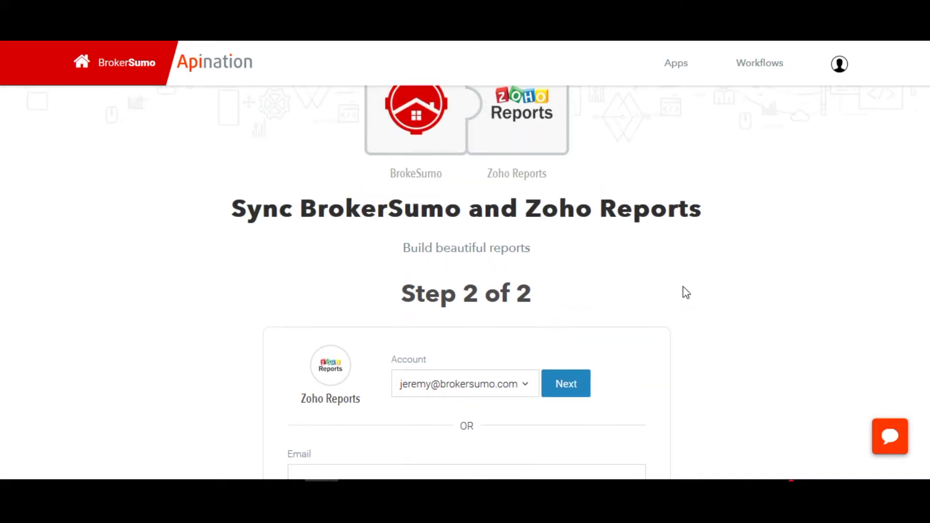
pyautogui.scroll(-6, 673, 318)
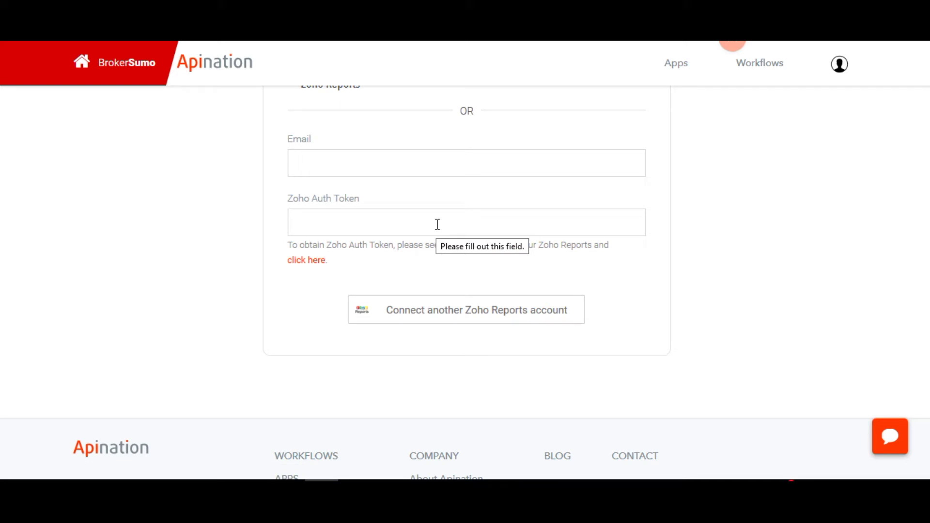
pyautogui.scroll(3, 600, 242)
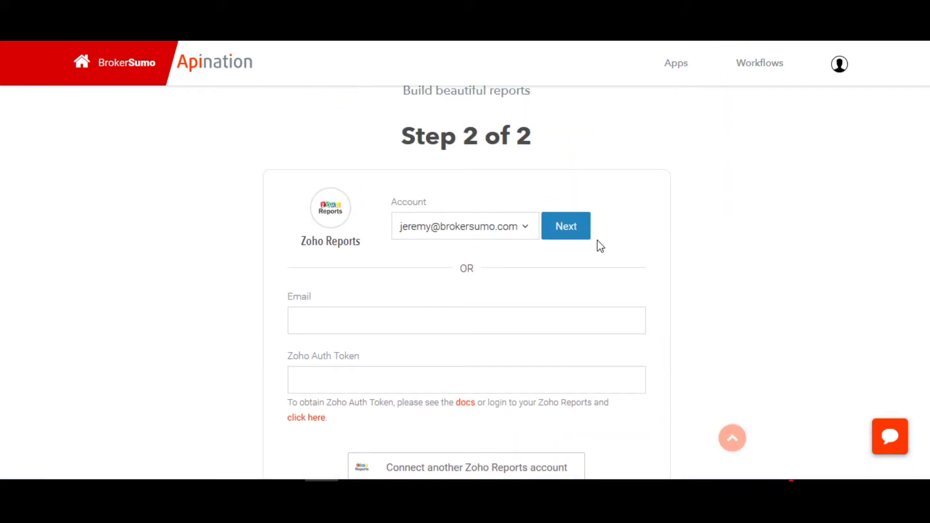
pyautogui.click(572, 231)
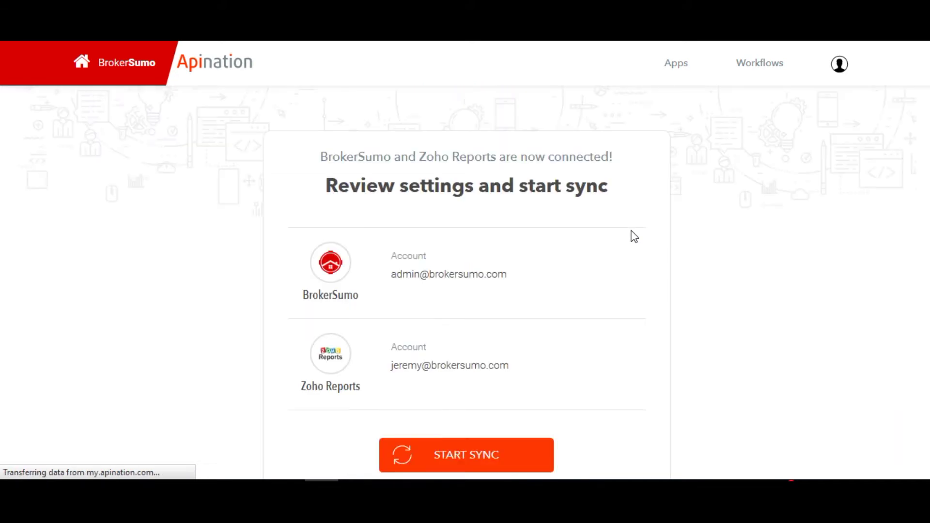
# Step: Scroll the Review settings page to check both connected BrokerSumo and Zoho Reports accounts
pyautogui.scroll(-2, 634, 236)
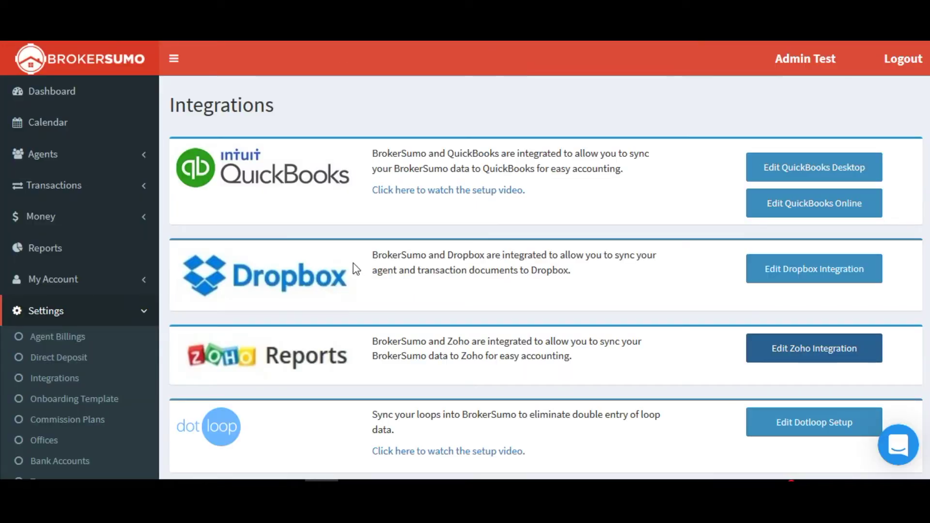
# Step: Open the 97 EZ Coordinator transaction from View Transactions and save its changes
pyautogui.click(103, 186)
pyautogui.click(78, 212)
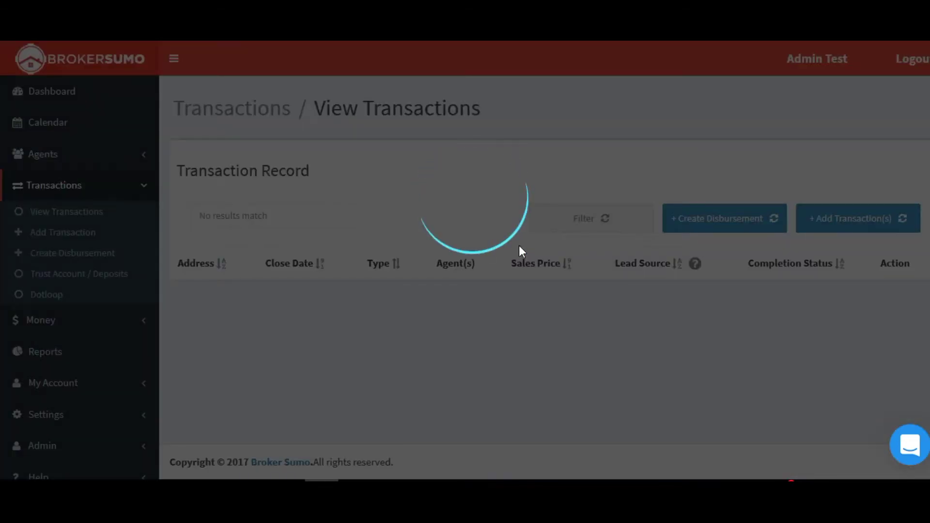
pyautogui.scroll(-7, 596, 347)
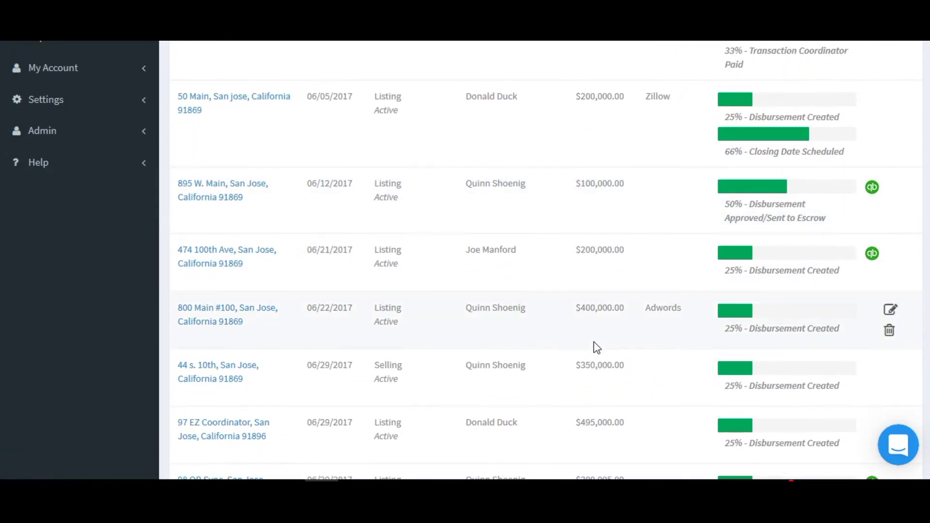
pyautogui.scroll(-3, 597, 347)
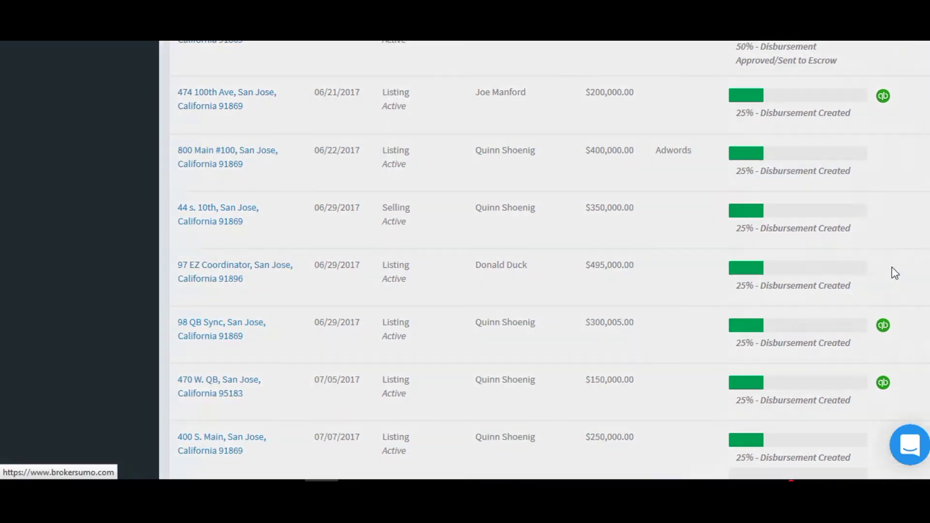
pyautogui.click(892, 270)
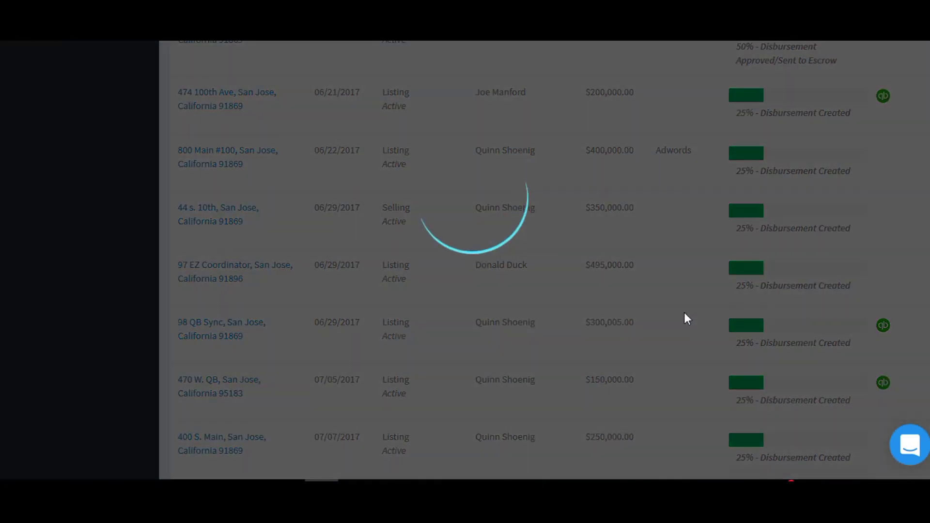
pyautogui.scroll(-13, 788, 305)
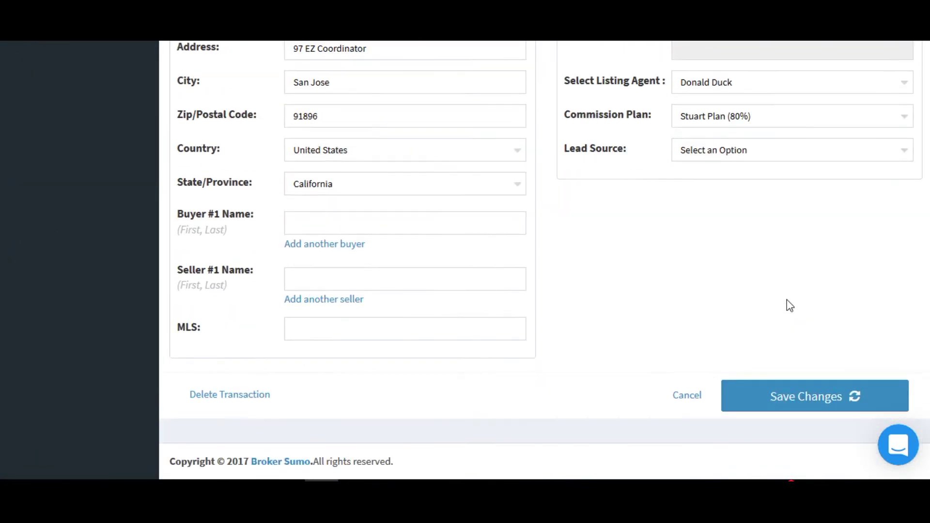
pyautogui.click(817, 399)
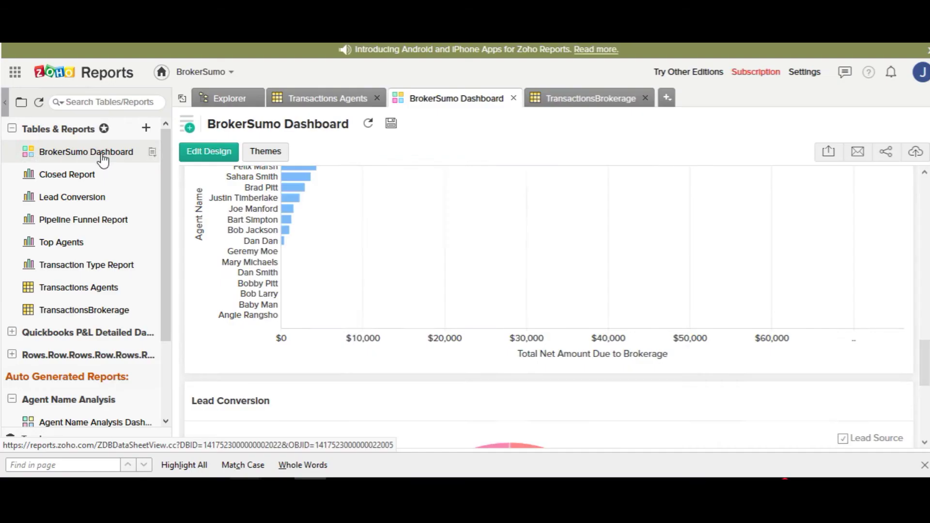
# Step: Open Closed Report, Lead Conversion, Pipeline Funnel, Top Agents, Transaction Type and Transactions Agents in tabs
pyautogui.scroll(10, 516, 270)
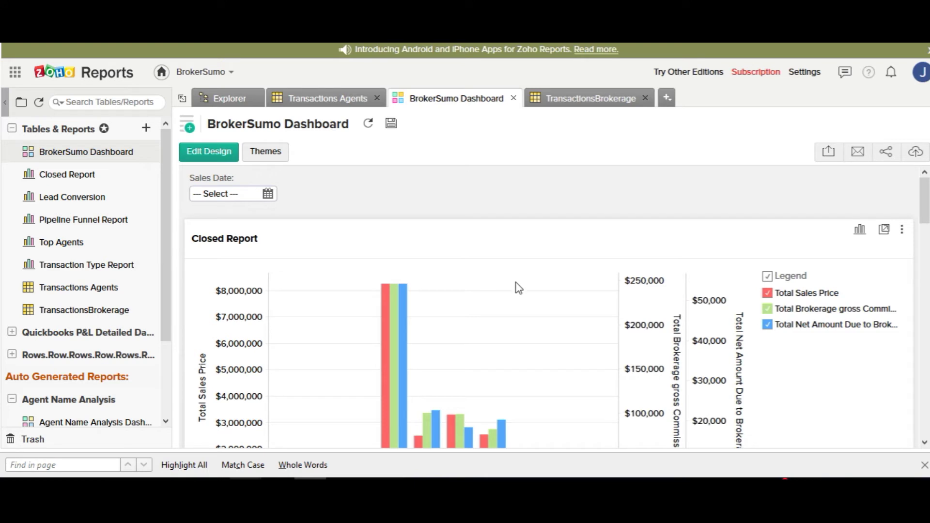
pyautogui.click(66, 176)
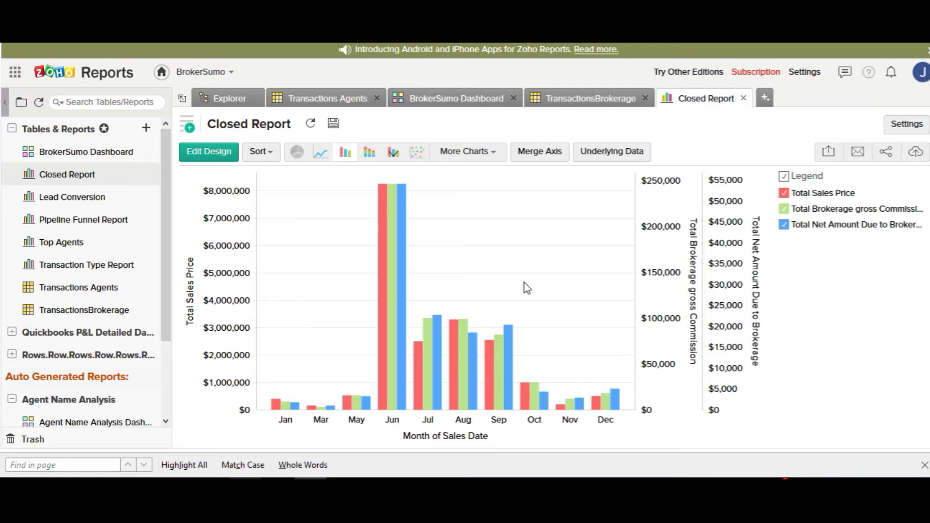
pyautogui.click(57, 203)
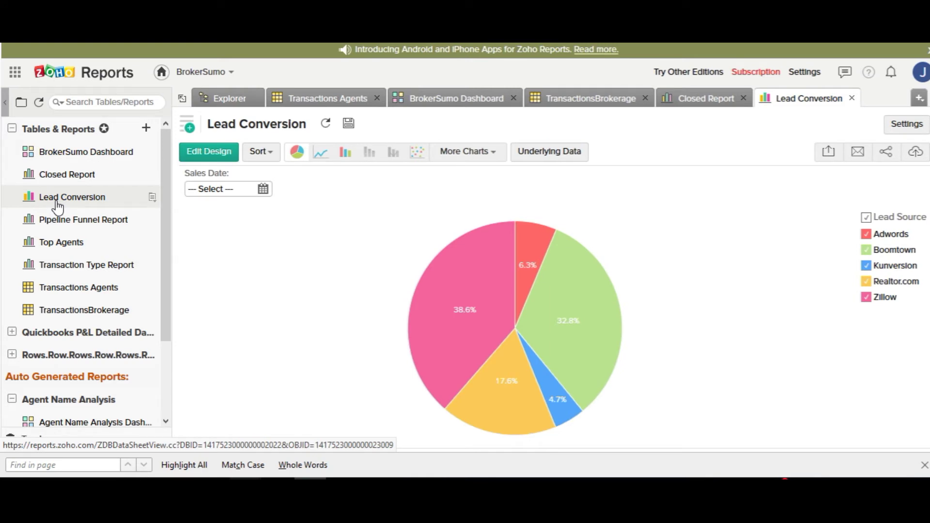
pyautogui.click(90, 227)
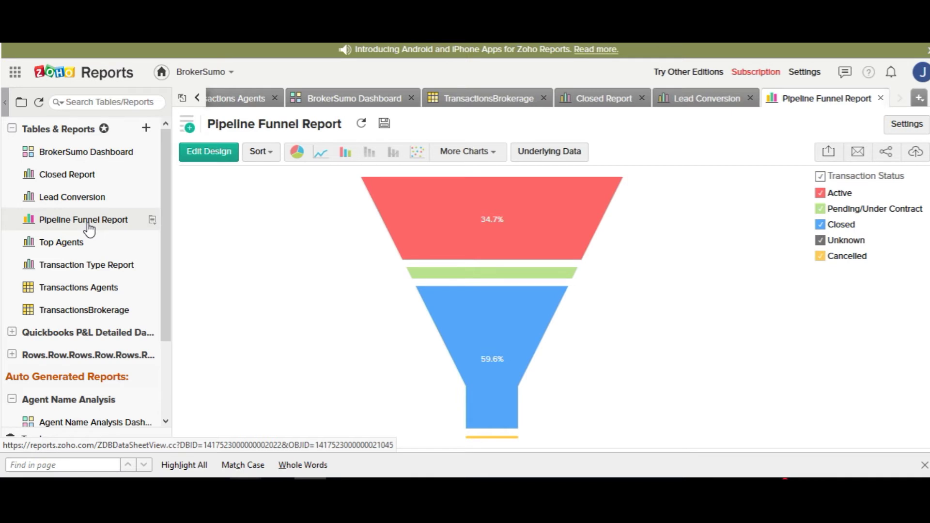
pyautogui.click(69, 248)
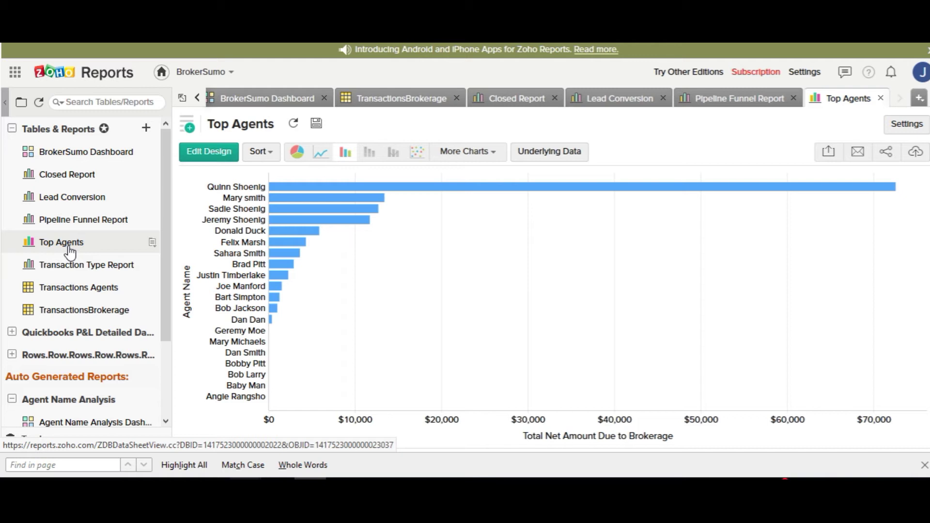
pyautogui.click(88, 268)
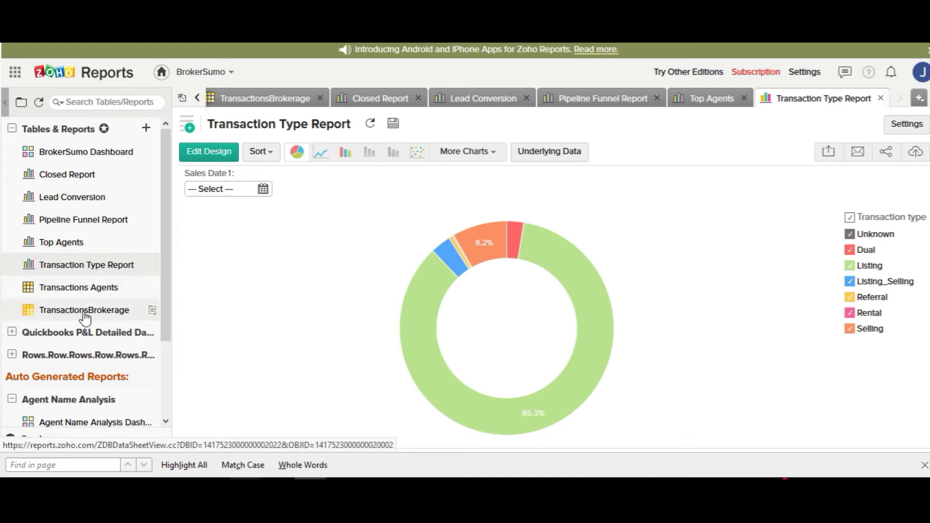
pyautogui.click(94, 294)
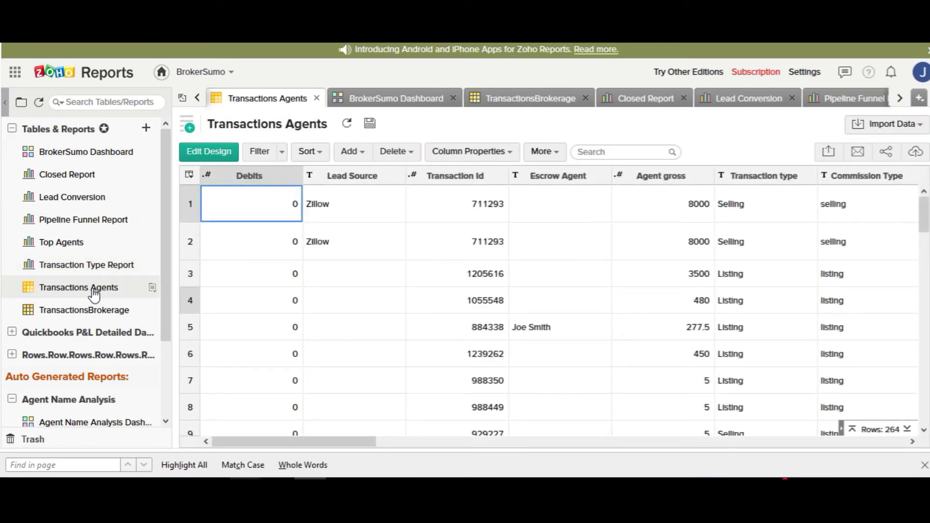
# Step: Flip between the TransactionsBrokerage and Transactions Agents tables, then open the BrokerSumo Dashboard
pyautogui.click(99, 314)
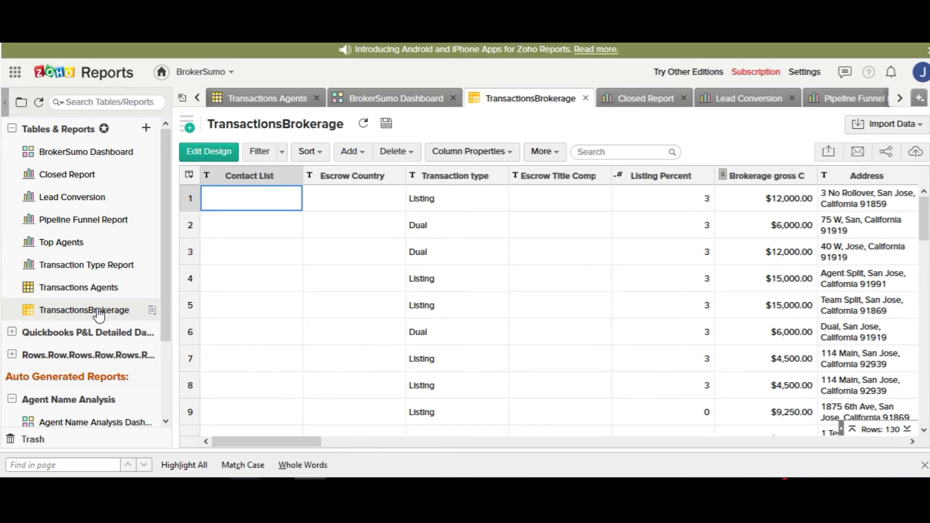
pyautogui.click(99, 292)
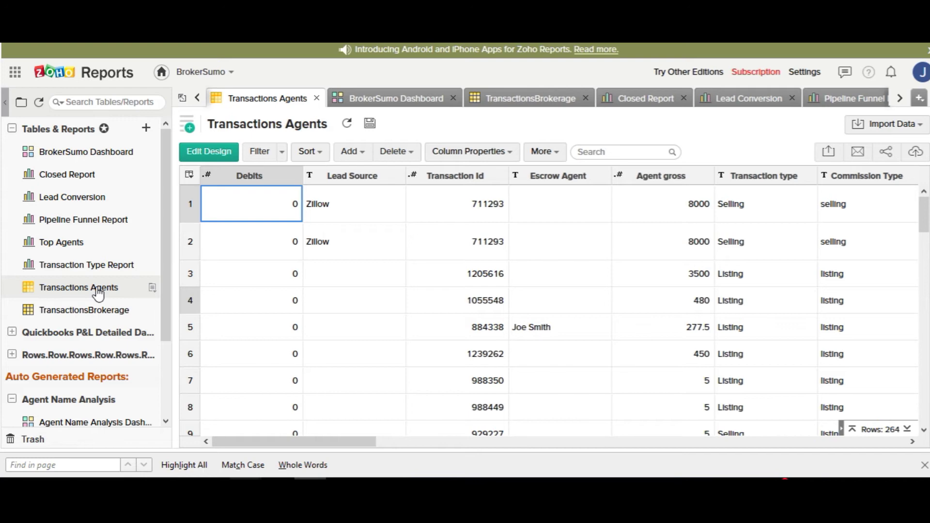
pyautogui.click(115, 315)
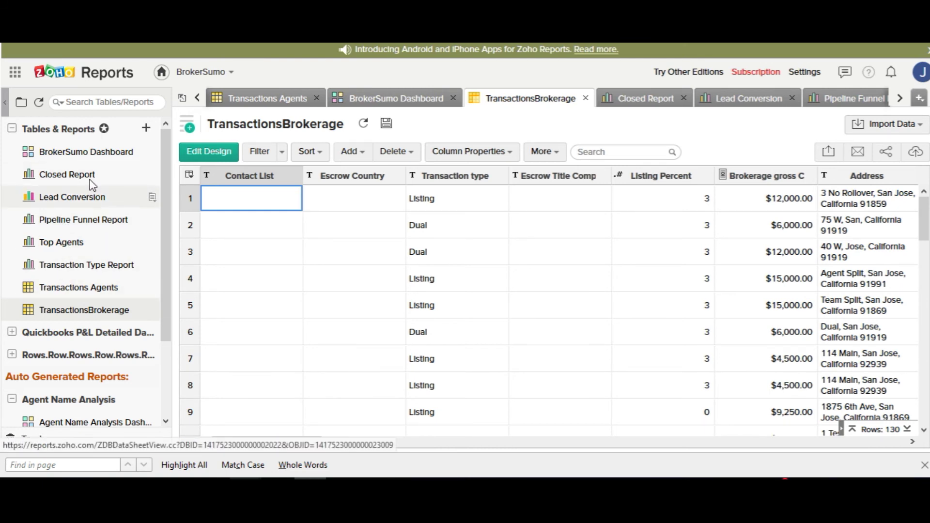
pyautogui.click(92, 154)
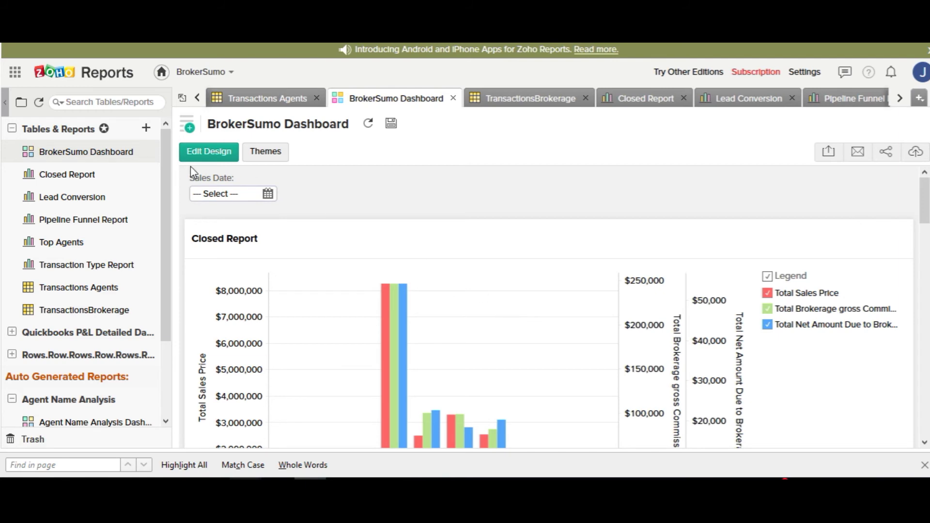
# Step: Check the Top Agents export options, design mode and Closed Report widget menu, then reload the dashboard
pyautogui.scroll(-5, 463, 328)
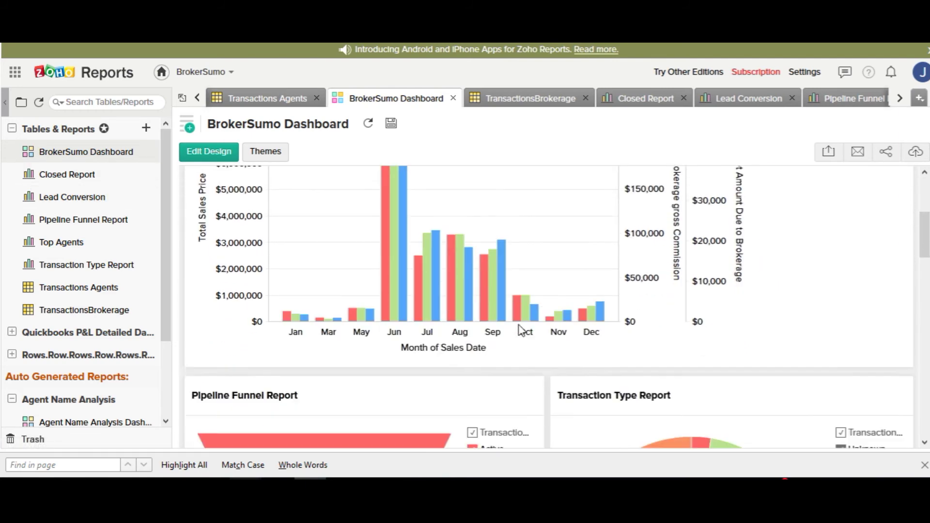
pyautogui.scroll(-5, 520, 332)
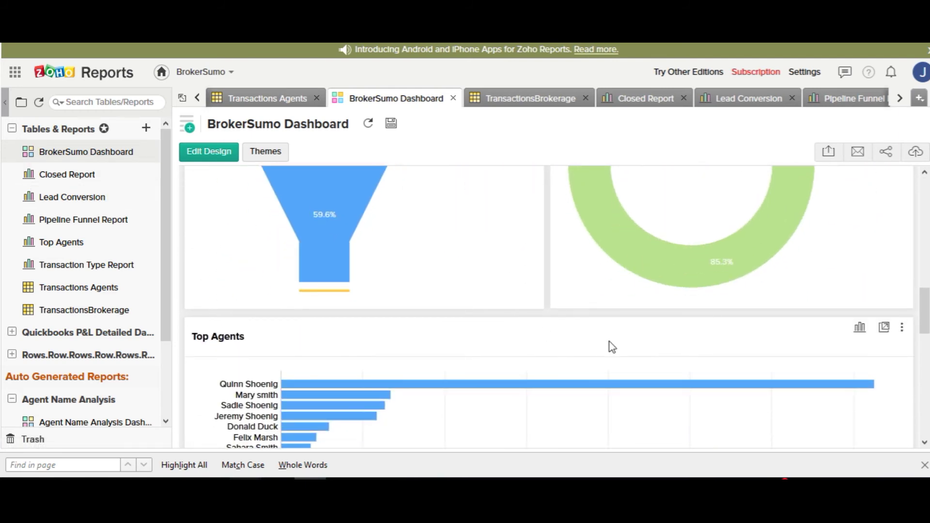
pyautogui.click(902, 328)
pyautogui.click(824, 363)
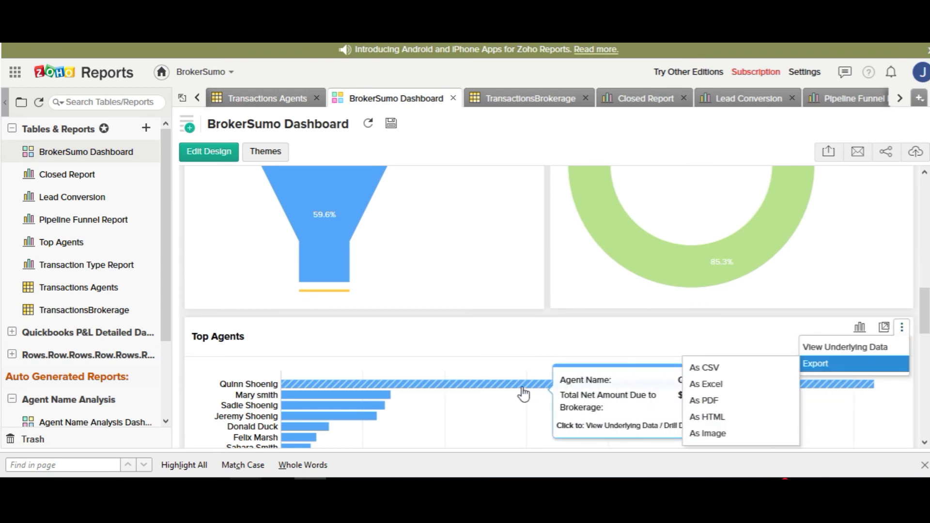
pyautogui.click(206, 151)
pyautogui.scroll(-2, 621, 322)
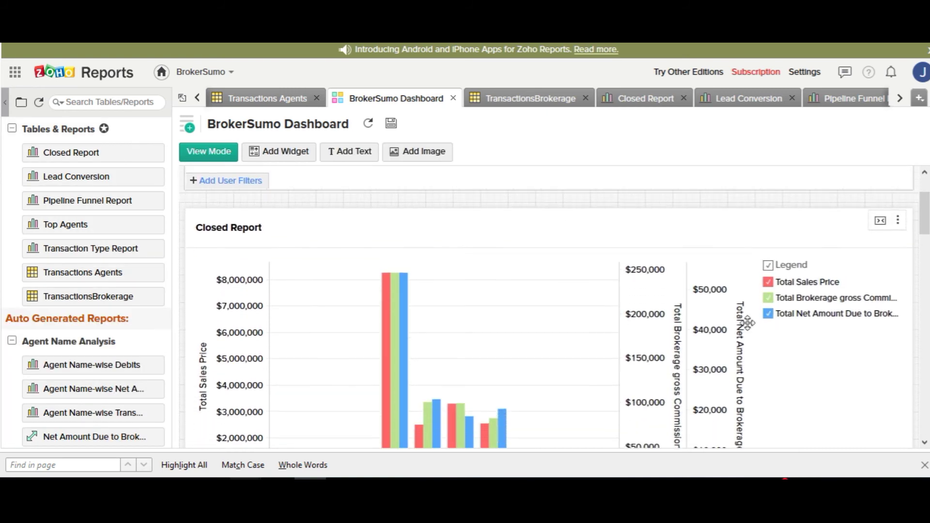
pyautogui.click(898, 222)
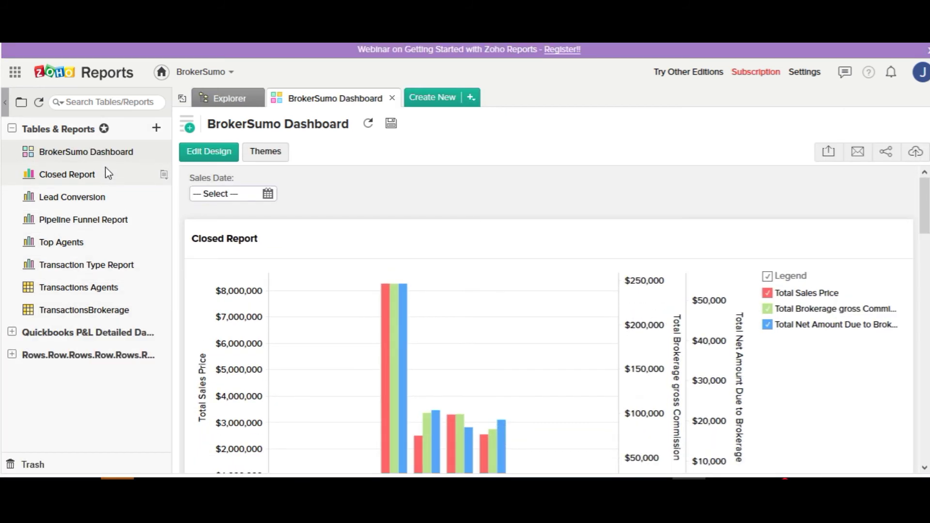
pyautogui.click(107, 150)
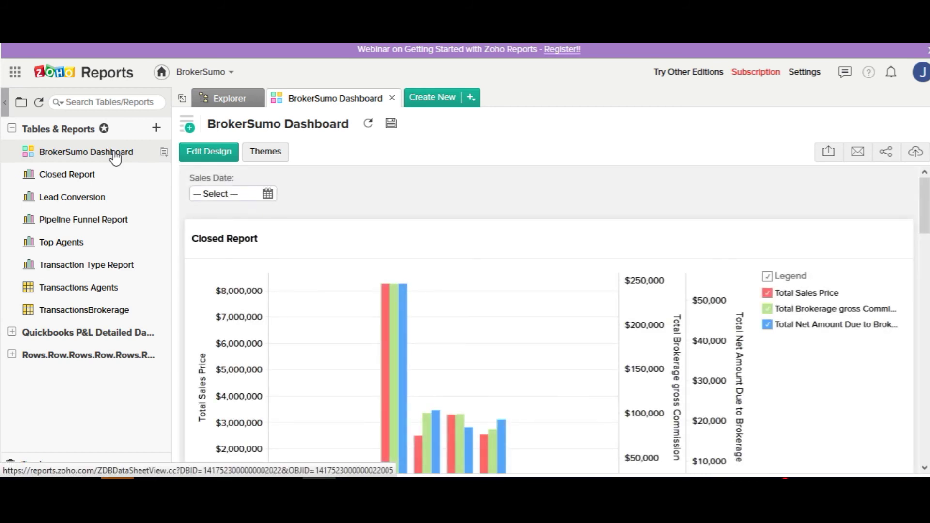
# Step: Copy the dashboard's URL / Permalink for this View from the Publish options
pyautogui.click(915, 154)
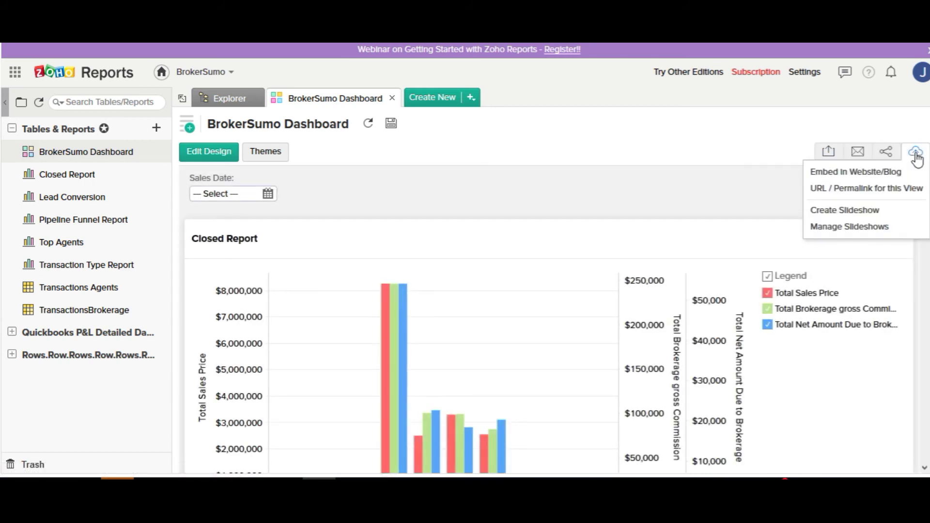
pyautogui.click(877, 189)
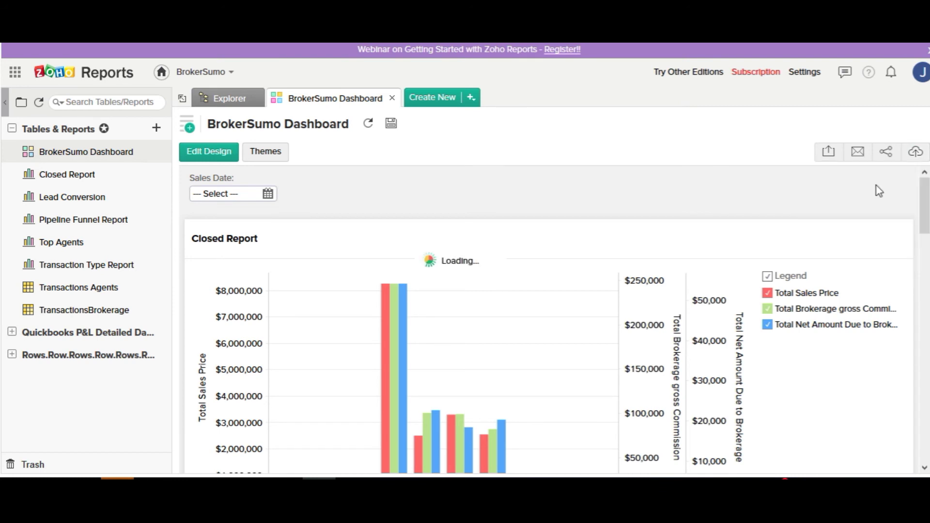
pyautogui.click(469, 187)
pyautogui.click(469, 187)
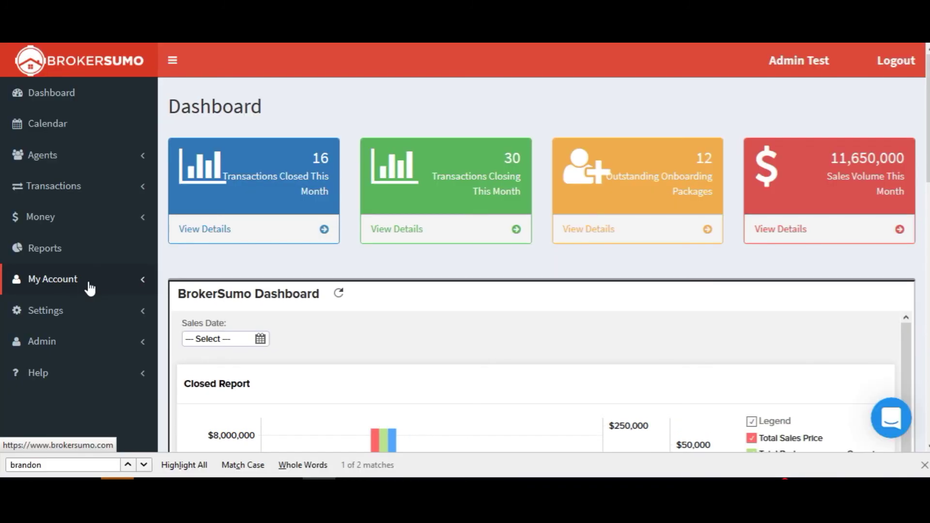
# Step: Paste the Zoho Reports permalink into Account Settings' Zoho Embed URL field and submit
pyautogui.click(90, 289)
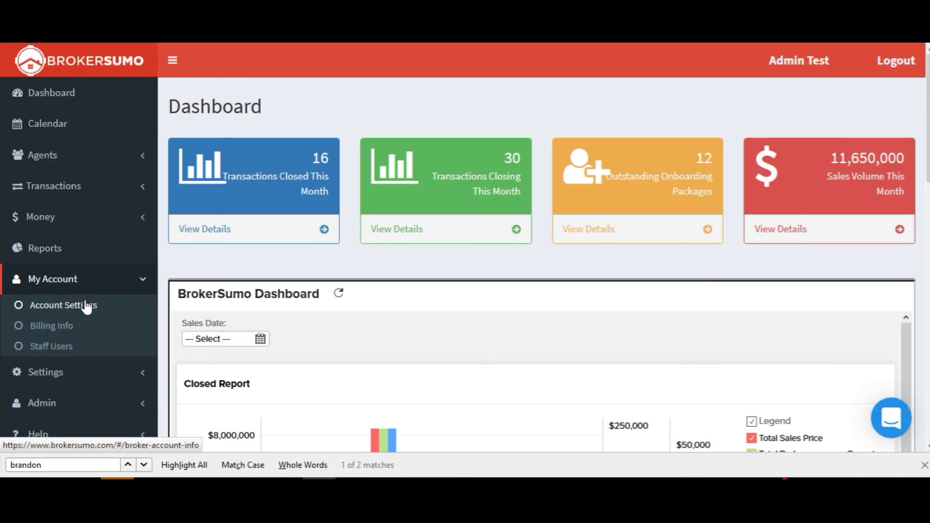
pyautogui.click(87, 306)
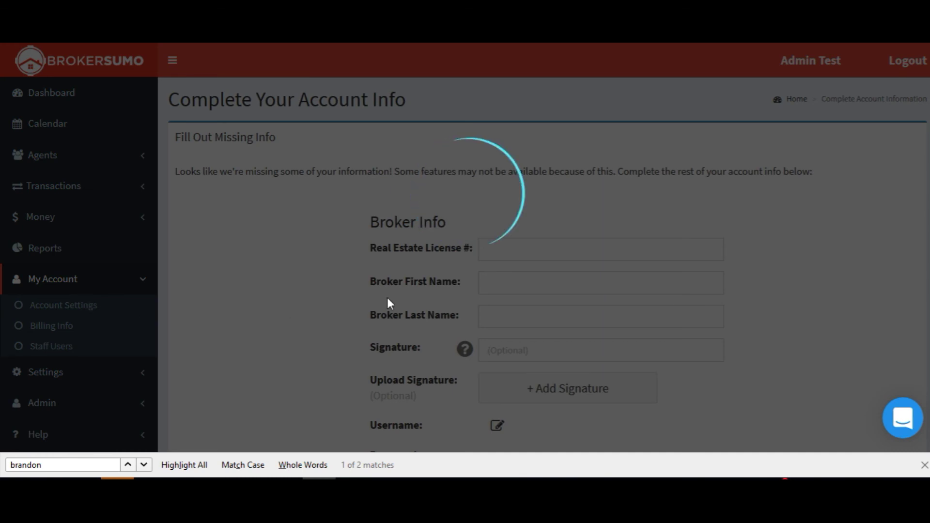
pyautogui.scroll(-4, 387, 298)
pyautogui.scroll(-14, 387, 304)
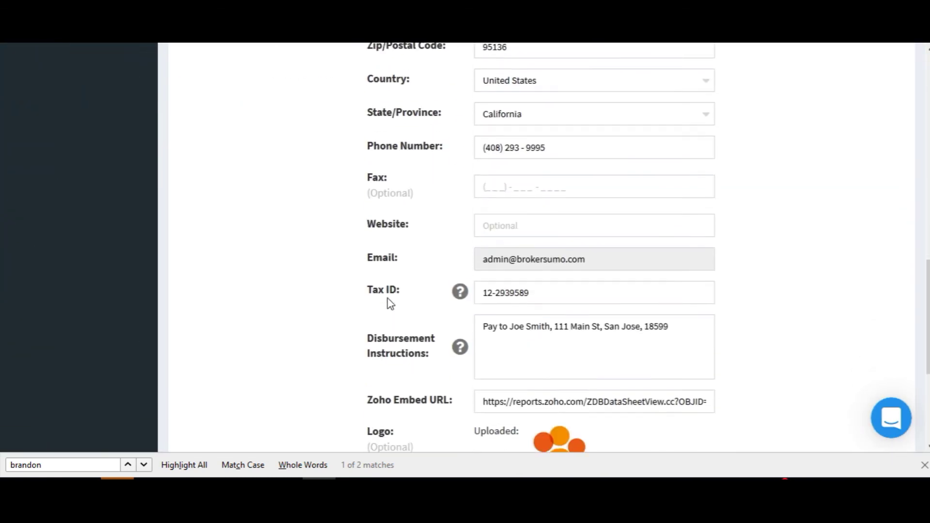
pyautogui.click(588, 190)
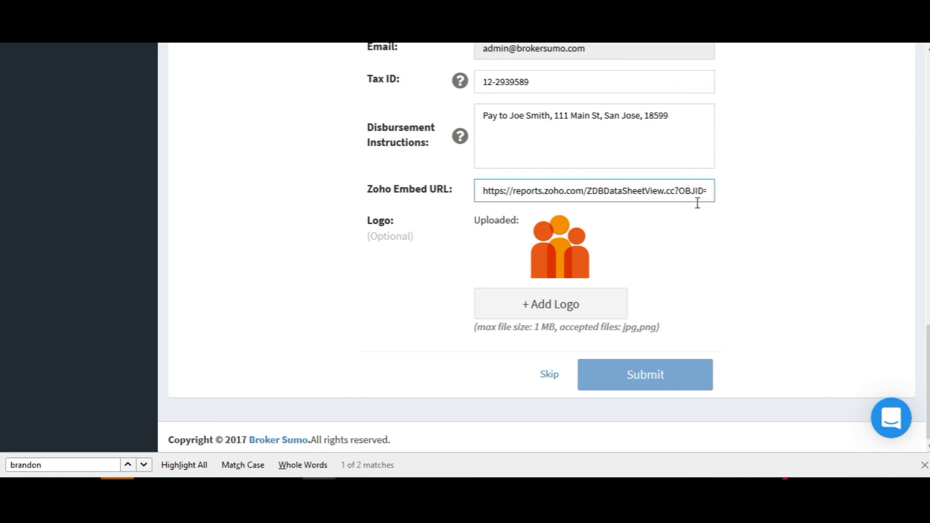
pyautogui.click(656, 381)
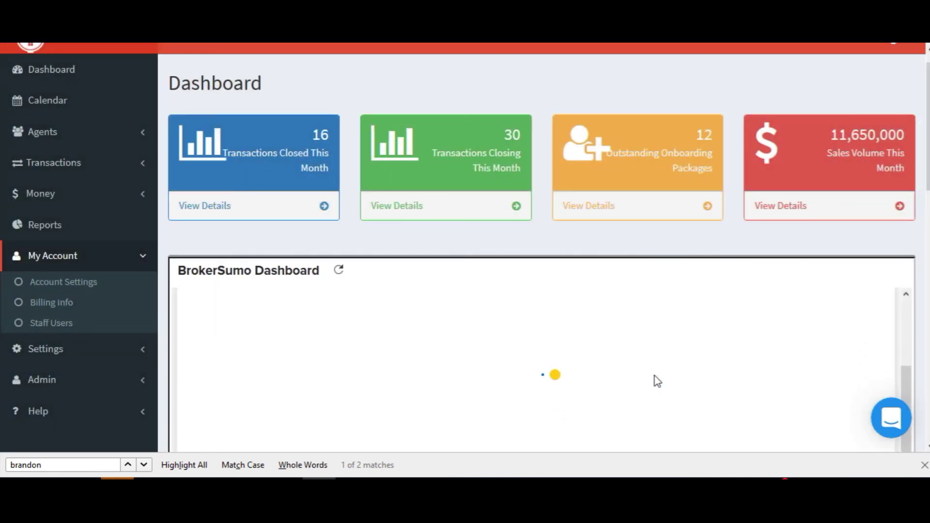
# Step: Scroll through the embedded Closed Report, Pipeline Funnel, Transaction Type and Top Agents charts
pyautogui.scroll(-5, 654, 378)
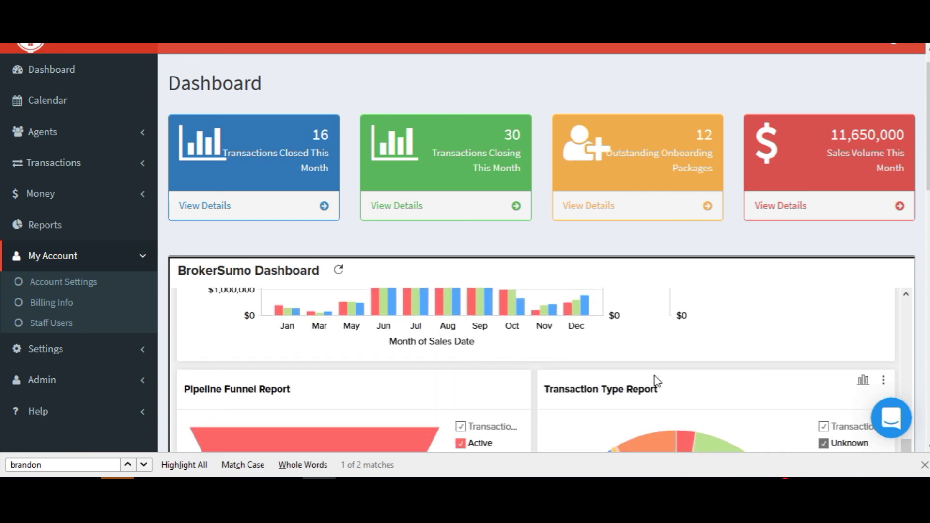
pyautogui.scroll(-5, 928, 227)
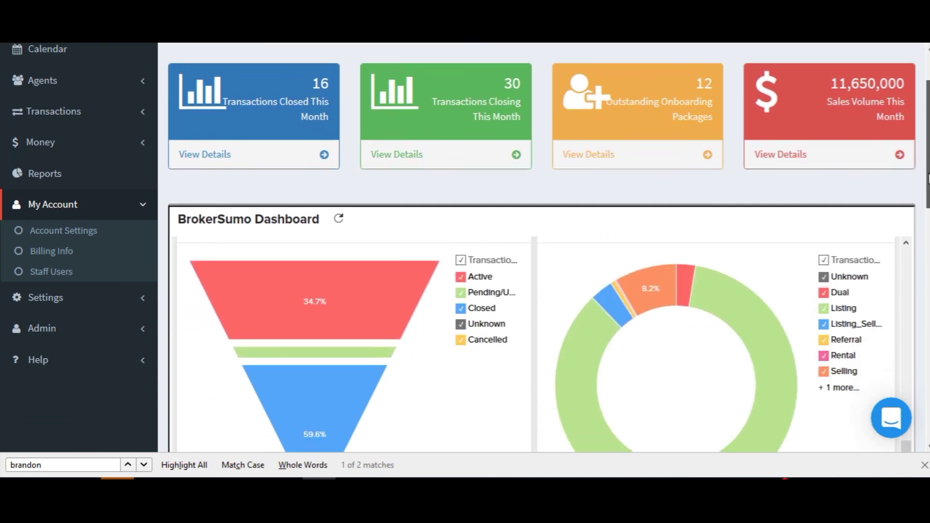
pyautogui.scroll(1, 507, 356)
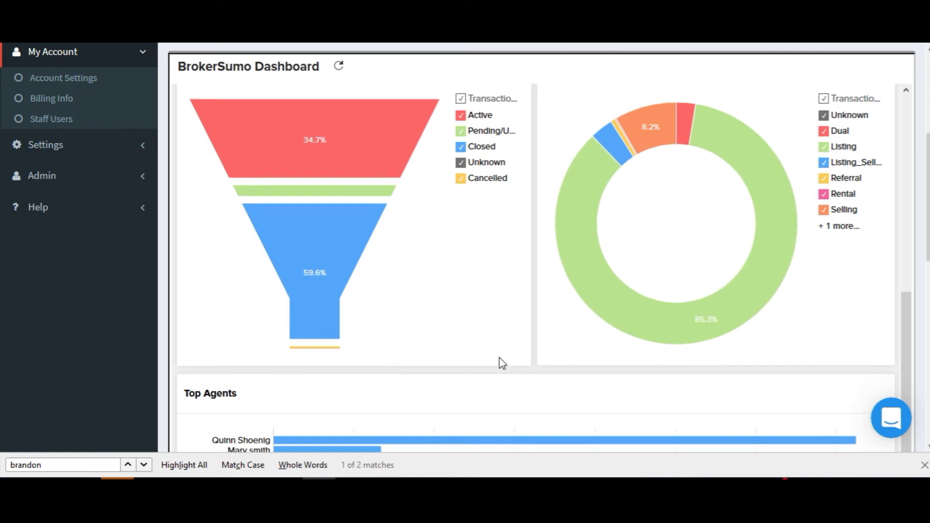
pyautogui.scroll(-5, 502, 363)
pyautogui.scroll(-1, 502, 363)
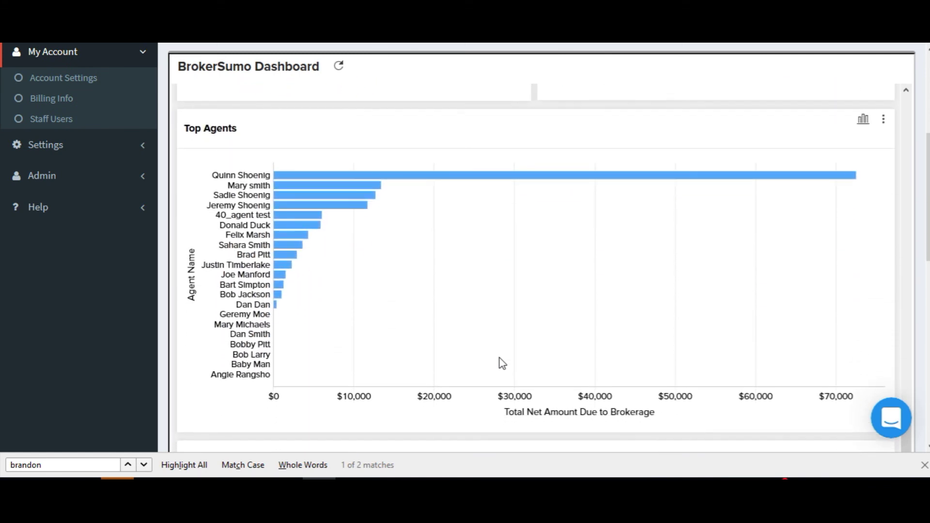
pyautogui.scroll(-1, 502, 363)
pyautogui.scroll(3, 503, 363)
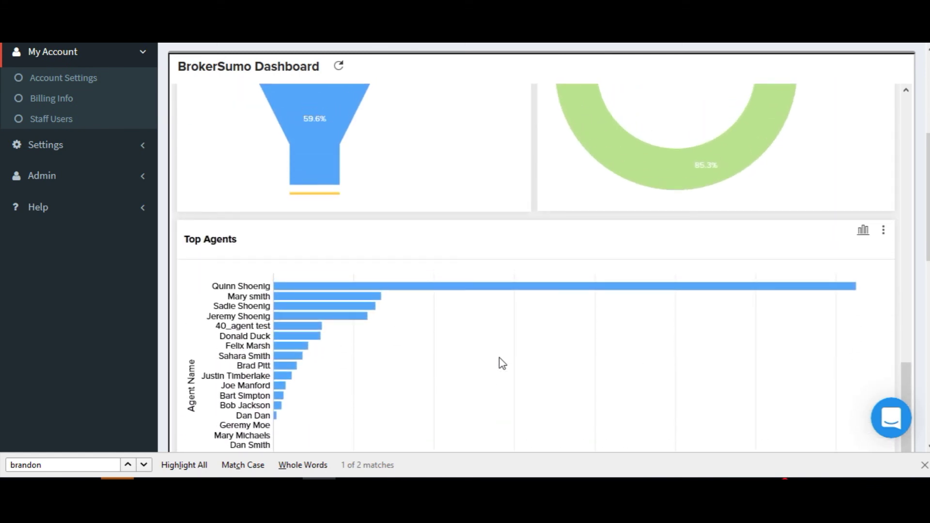
pyautogui.scroll(5, 502, 363)
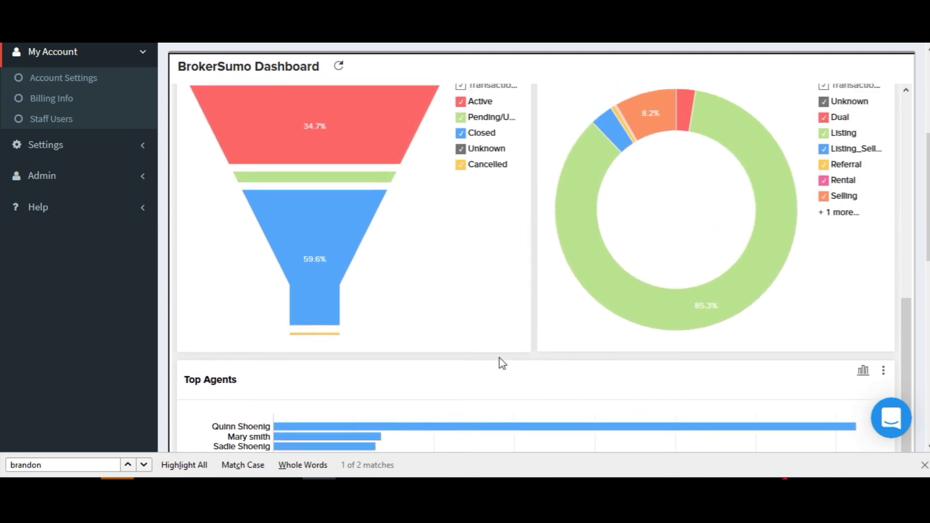
pyautogui.scroll(3, 501, 363)
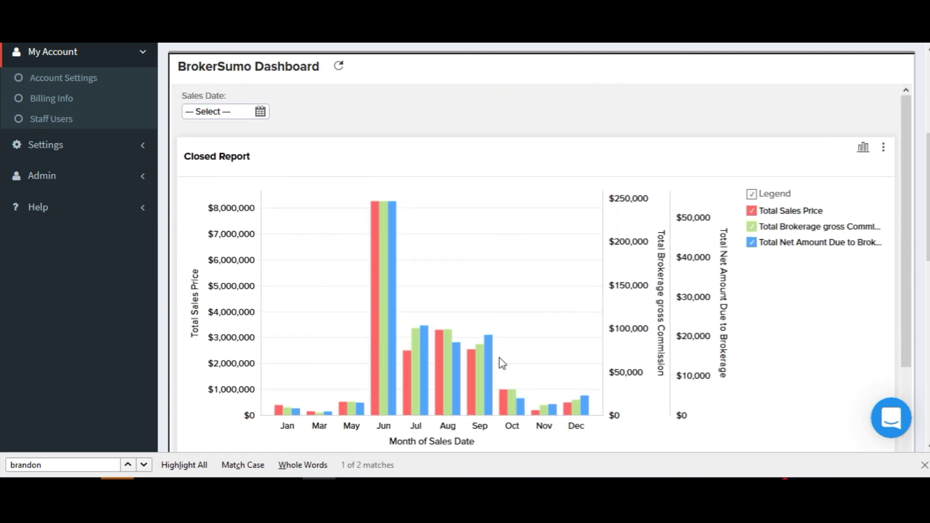